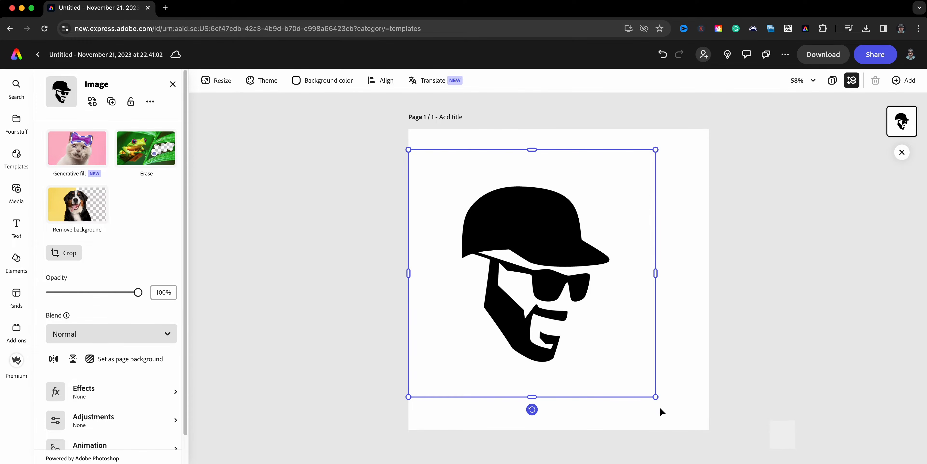
Step: Enlarge the logo image proportionally so it fills the whole square page
{"action": "left_click_drag", "start_coordinate": [656, 397], "coordinate": [698, 422]}
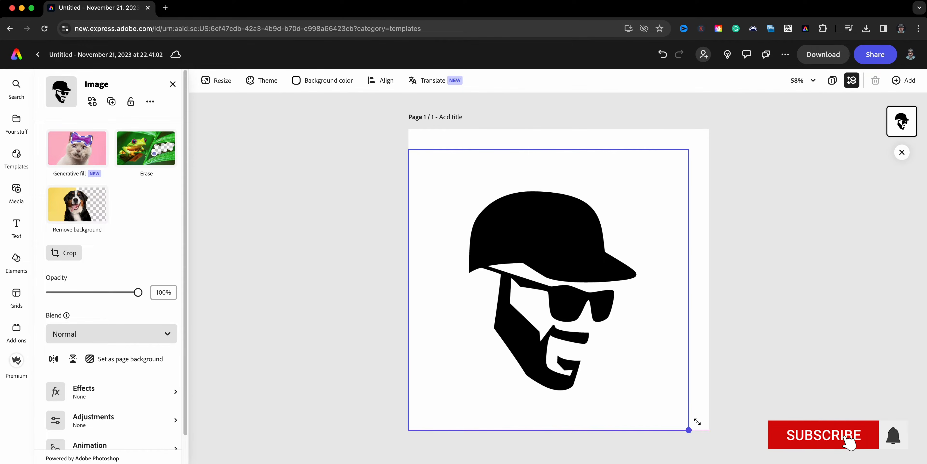
{"action": "left_click_drag", "start_coordinate": [689, 149], "coordinate": [706, 123]}
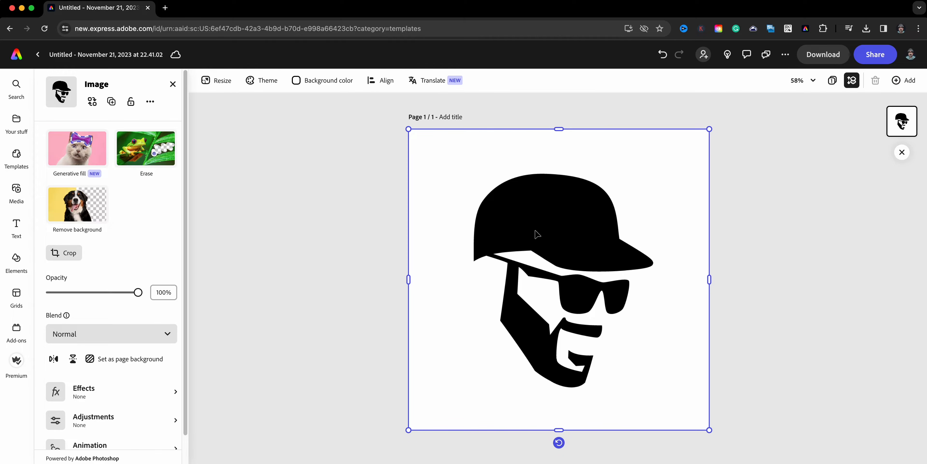
Step: Try a transparent page background behind the logo and set it back to white
{"action": "left_click", "coordinate": [316, 83]}
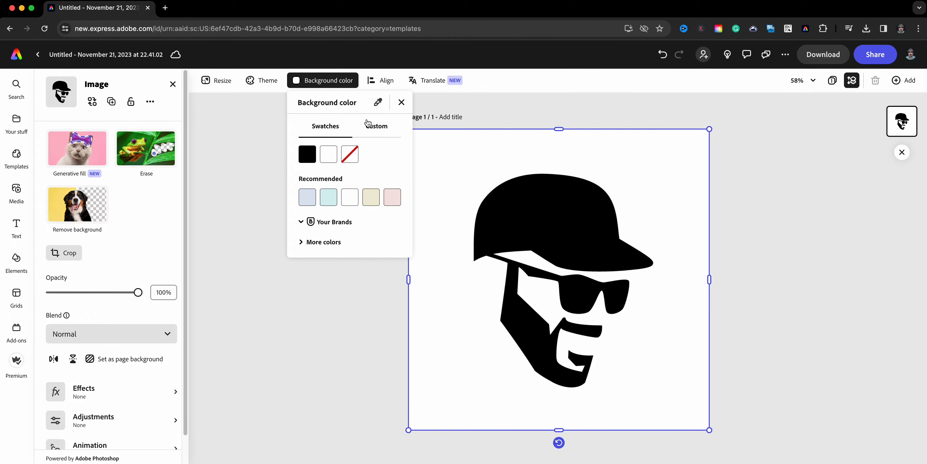
{"action": "left_click", "coordinate": [350, 155]}
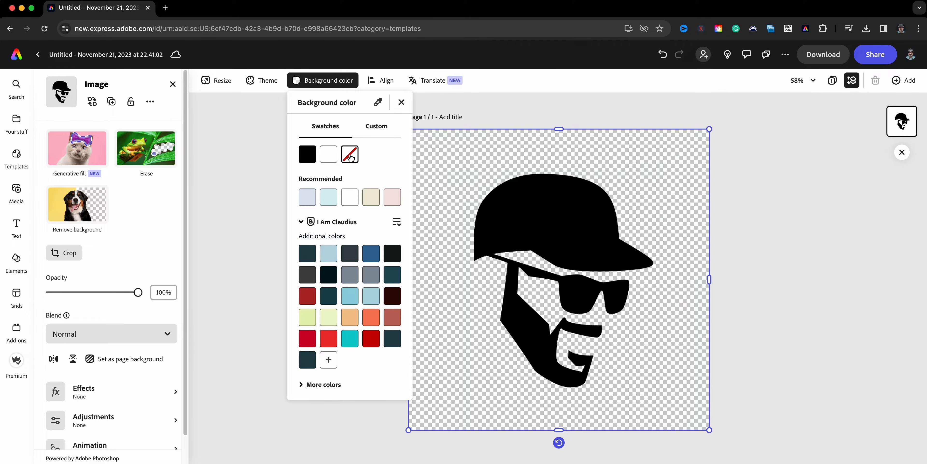
{"action": "left_click", "coordinate": [334, 155]}
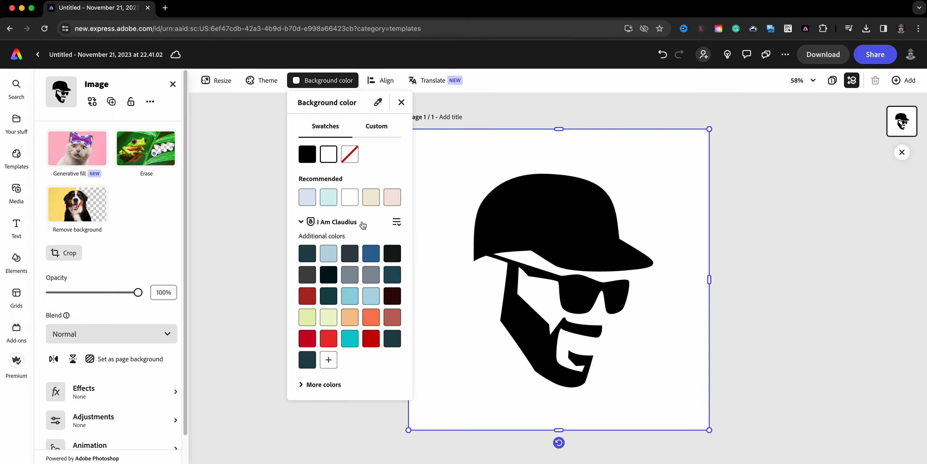
{"action": "left_click", "coordinate": [254, 274]}
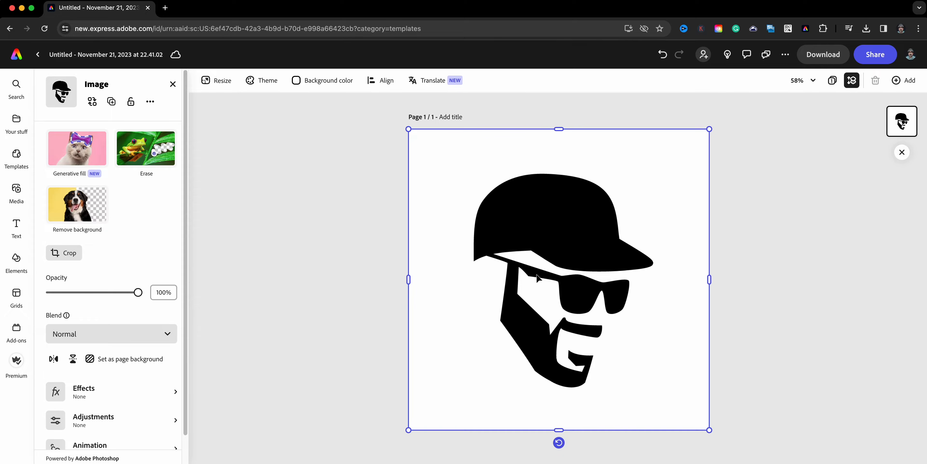
Step: Duplicate the logo and align both copies with each other by middle and center
{"action": "left_click", "coordinate": [112, 105]}
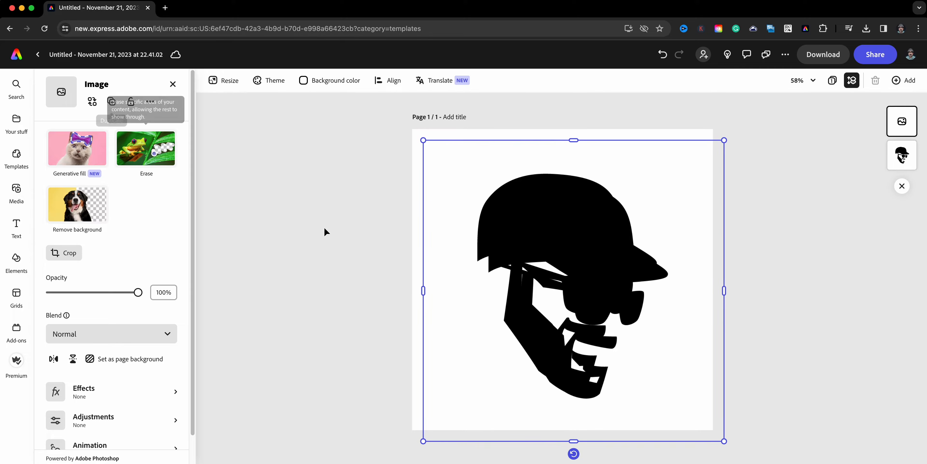
{"action": "left_click_drag", "start_coordinate": [375, 183], "coordinate": [583, 336]}
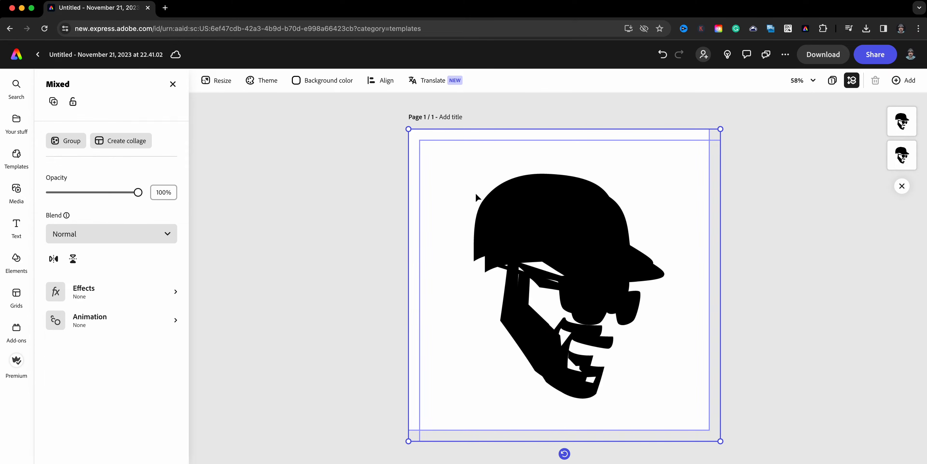
{"action": "left_click", "coordinate": [386, 81]}
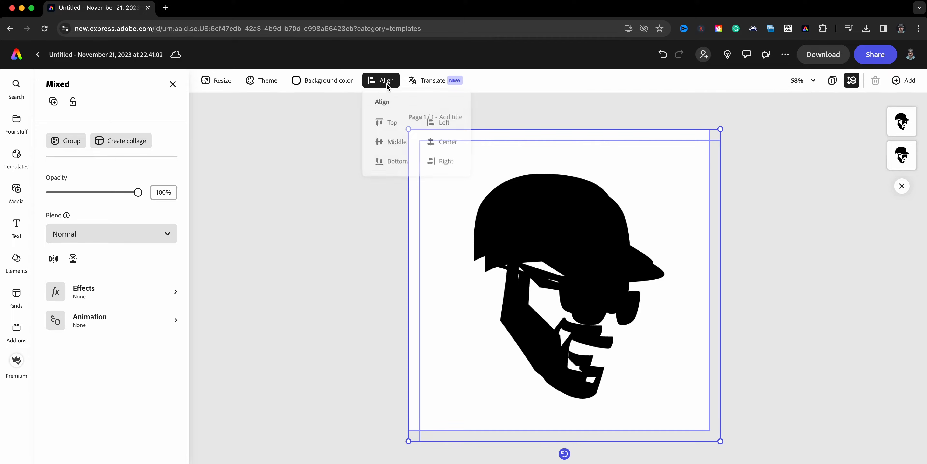
{"action": "left_click", "coordinate": [382, 145]}
{"action": "left_click", "coordinate": [435, 147]}
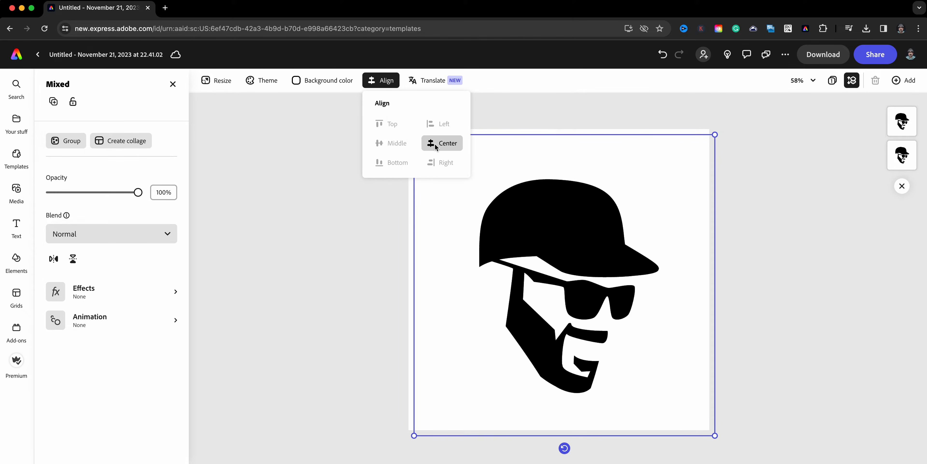
Step: Move both aligned logo copies together so they exactly cover the page, and deselect them
{"action": "left_click", "coordinate": [431, 248]}
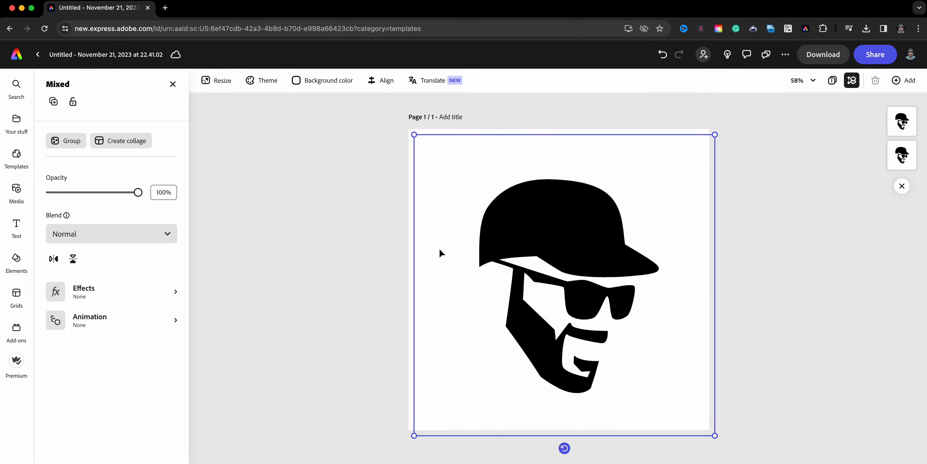
{"action": "left_click_drag", "start_coordinate": [440, 251], "coordinate": [434, 245]}
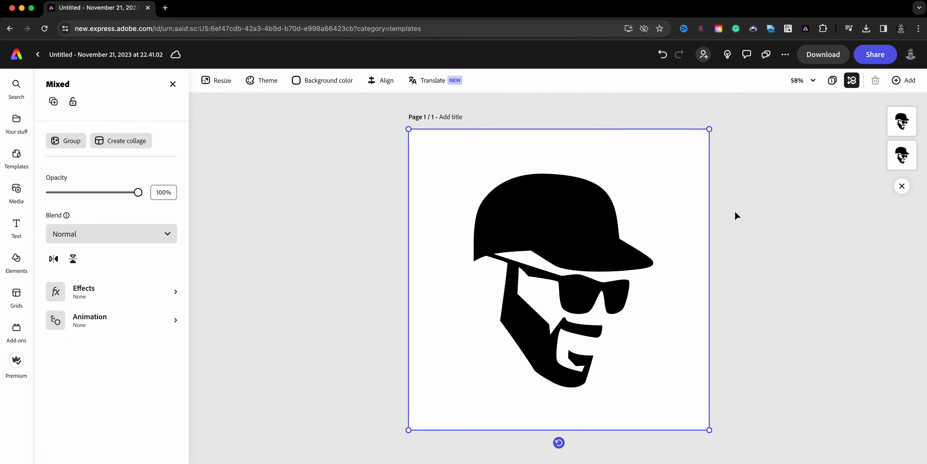
{"action": "left_click", "coordinate": [843, 161]}
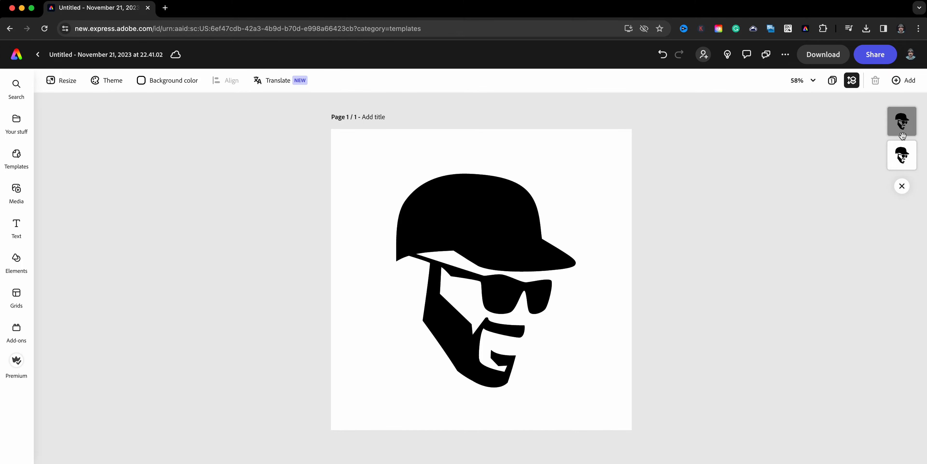
Step: Select the back copy of the logo and nudge it slightly down and to the right of the front copy
{"action": "left_click", "coordinate": [905, 154]}
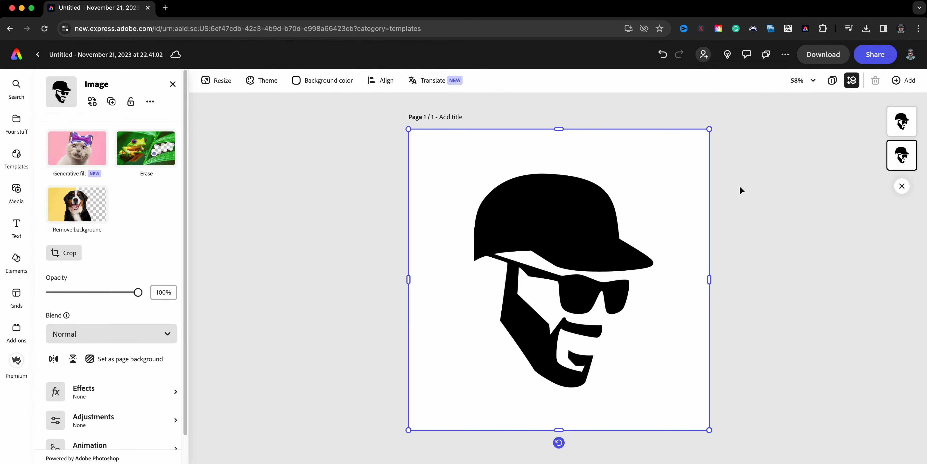
{"action": "key", "text": "Down"}
{"action": "key", "text": "Down"}
{"action": "key", "text": "Down"}
{"action": "key", "text": "Down"}
{"action": "key", "text": "Down"}
{"action": "key", "text": "Down"}
{"action": "key", "text": "Down"}
{"action": "key", "text": "Down"}
{"action": "key", "text": "Down"}
{"action": "key", "text": "Right"}
{"action": "key", "text": "Right"}
{"action": "key", "text": "Right"}
{"action": "key", "text": "Right"}
{"action": "key", "text": "Right"}
{"action": "key", "text": "Right"}
{"action": "key", "text": "Right"}
{"action": "key", "text": "Right"}
{"action": "key", "text": "Right"}
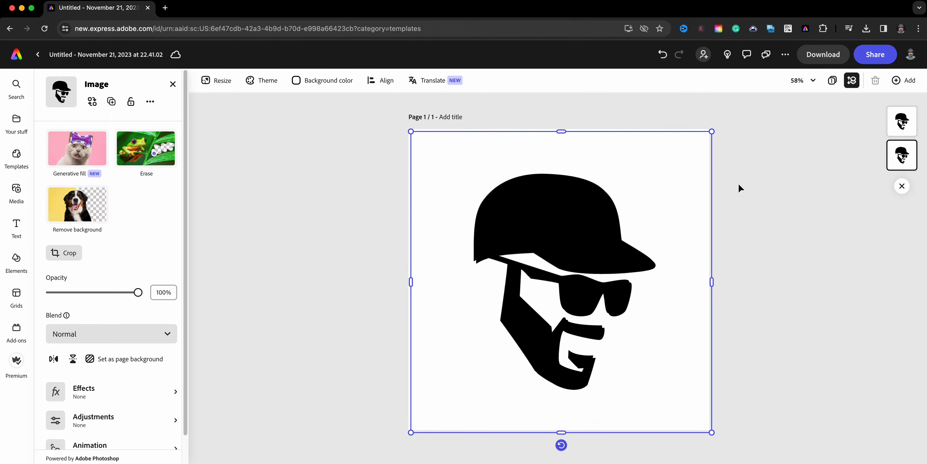
{"action": "key", "text": "Left"}
{"action": "key", "text": "Down"}
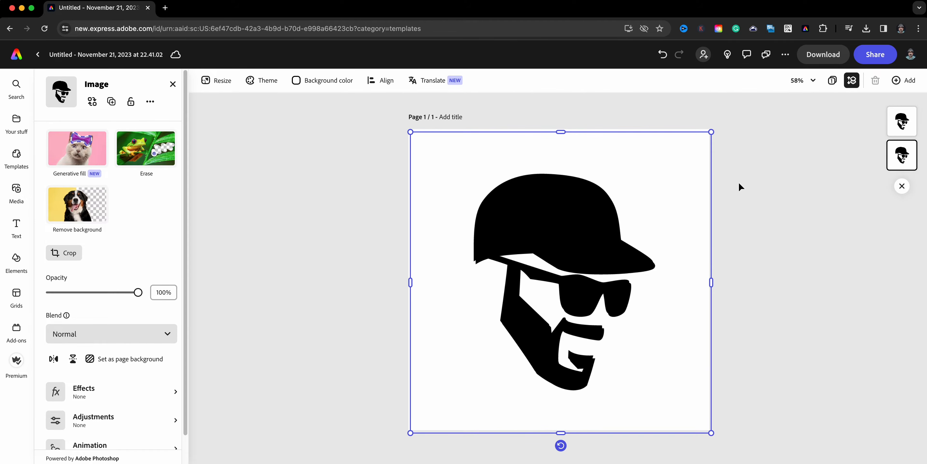
{"action": "key", "text": "Right"}
{"action": "key", "text": "Right"}
{"action": "key", "text": "Right"}
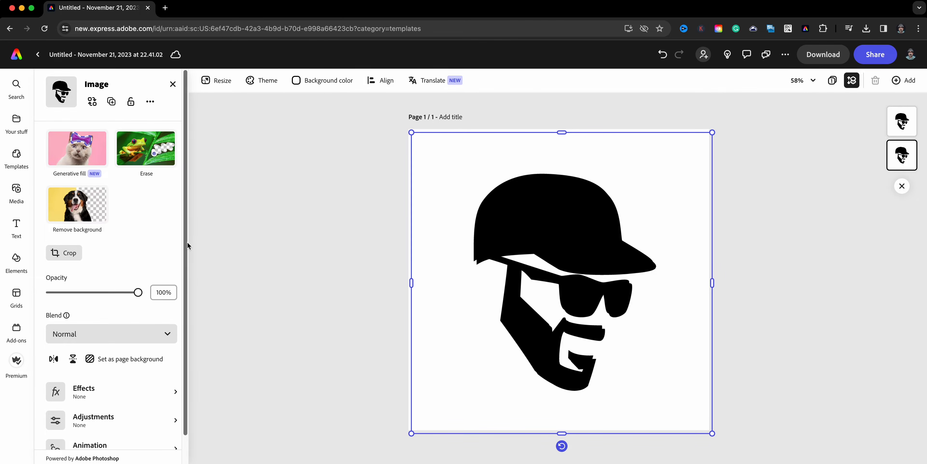
Step: Set the blur adjustment of the back logo copy to 10 to form a soft shadow
{"action": "left_click_drag", "start_coordinate": [187, 244], "coordinate": [172, 297]}
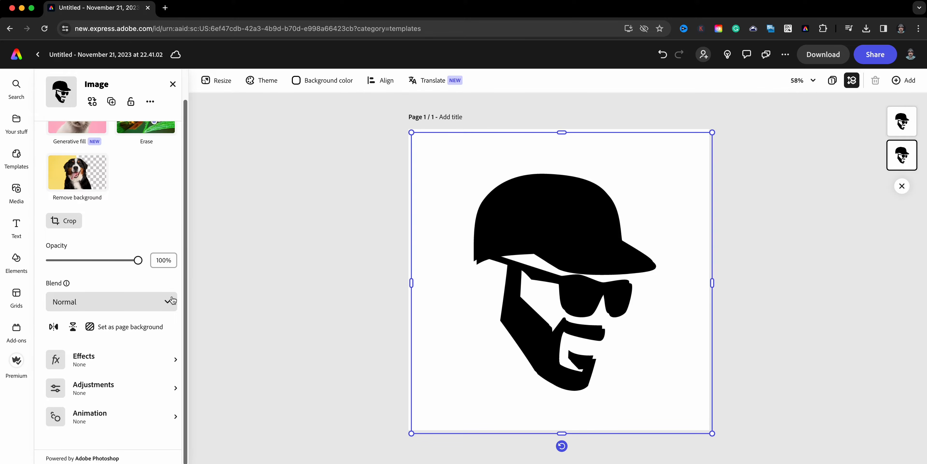
{"action": "left_click", "coordinate": [94, 388]}
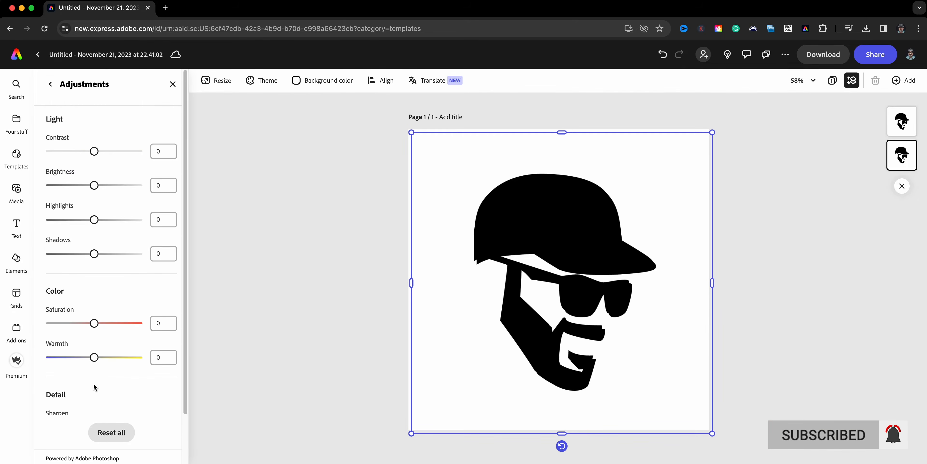
{"action": "scroll", "coordinate": [96, 375], "scroll_direction": "down", "scroll_amount": 2}
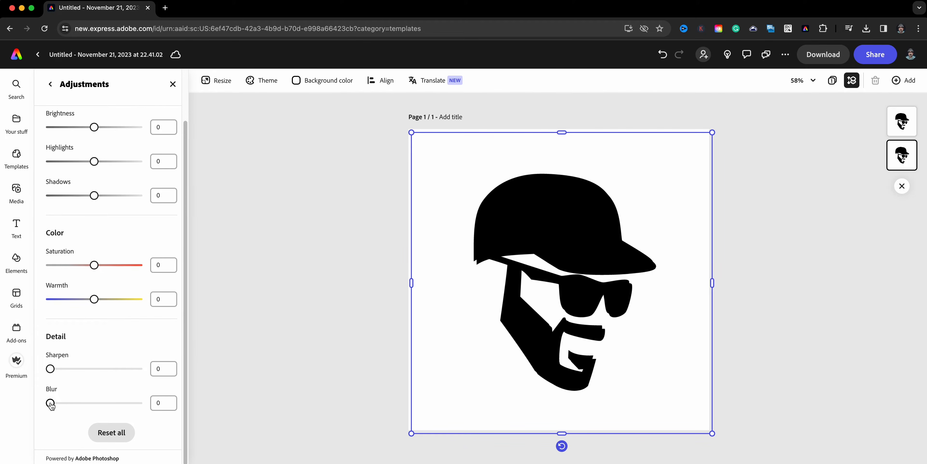
{"action": "mouse_move", "coordinate": [51, 404]}
{"action": "left_mouse_down"}
{"action": "mouse_move", "coordinate": [125, 410]}
{"action": "mouse_move", "coordinate": [57, 406]}
{"action": "left_mouse_up"}
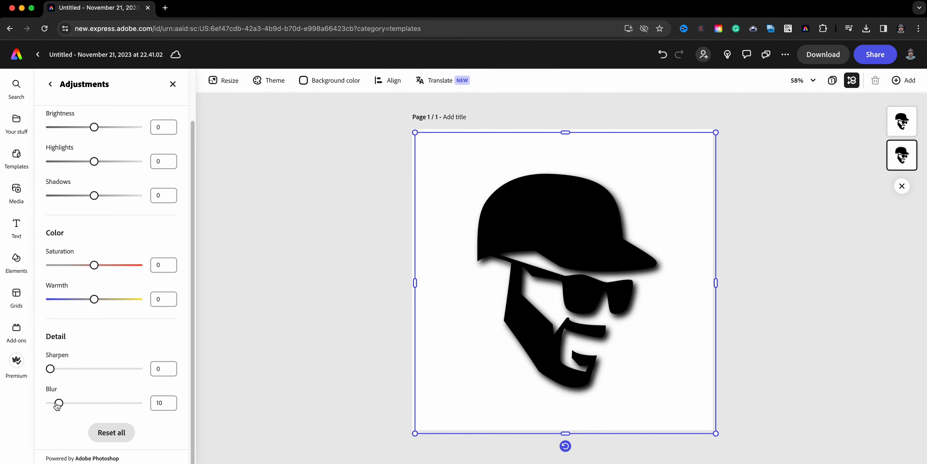
{"action": "left_click_drag", "start_coordinate": [57, 406], "coordinate": [57, 405]}
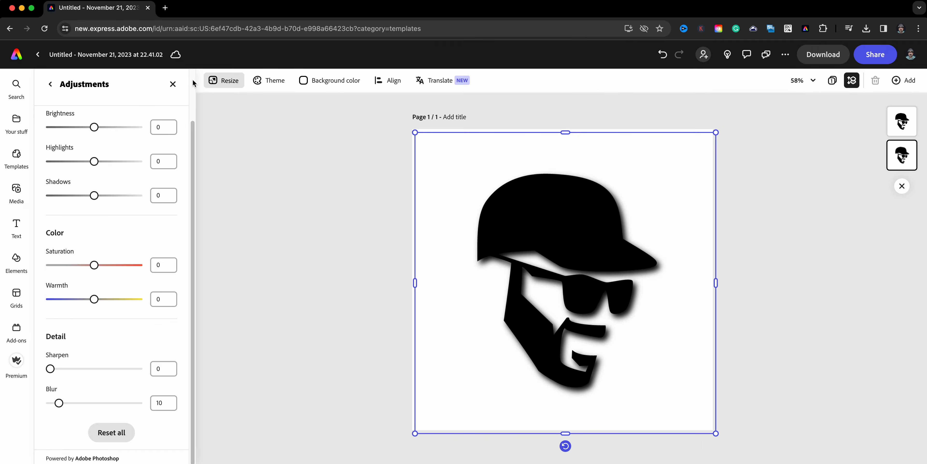
{"action": "left_click", "coordinate": [173, 84]}
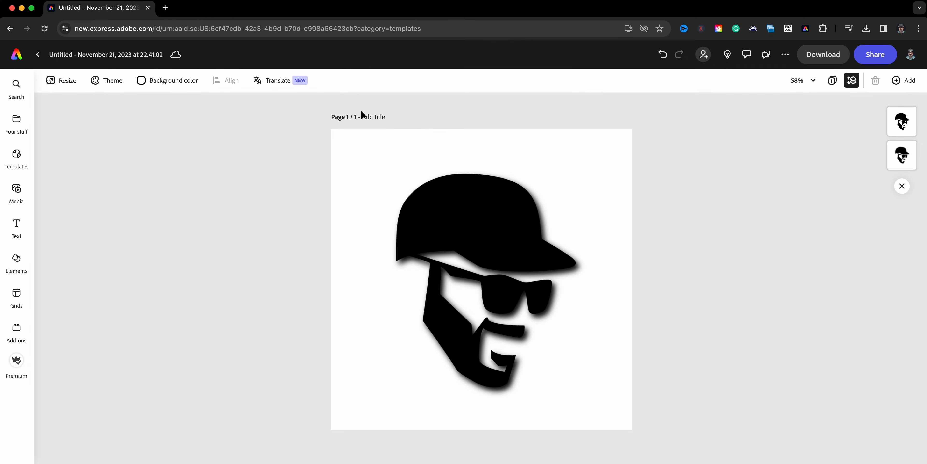
Step: Nudge the blurred back copy slightly up and left, and reduce its opacity to 97%
{"action": "left_click", "coordinate": [904, 157]}
{"action": "key", "text": "Left"}
{"action": "key", "text": "Left"}
{"action": "key", "text": "Up"}
{"action": "key", "text": "Up"}
{"action": "key", "text": "Up"}
{"action": "key", "text": "Up"}
{"action": "key", "text": "Left"}
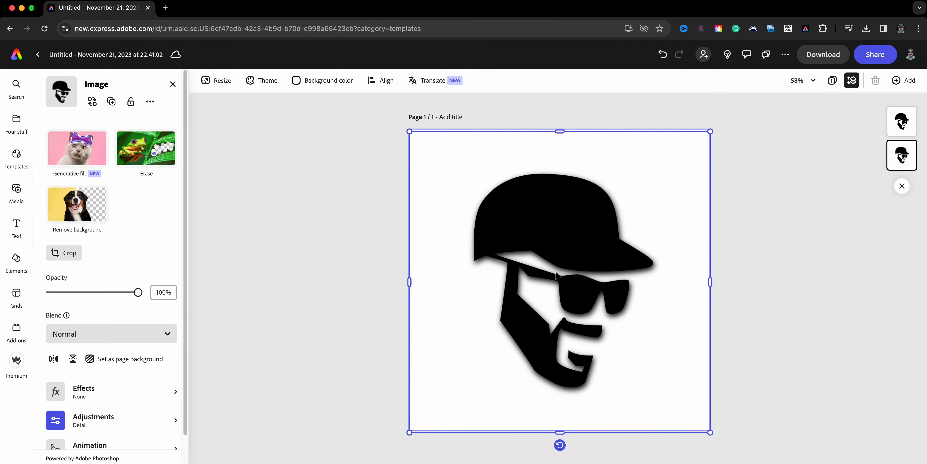
{"action": "left_click_drag", "start_coordinate": [139, 292], "coordinate": [140, 331]}
{"action": "scroll", "coordinate": [135, 283], "scroll_direction": "down", "scroll_amount": 1}
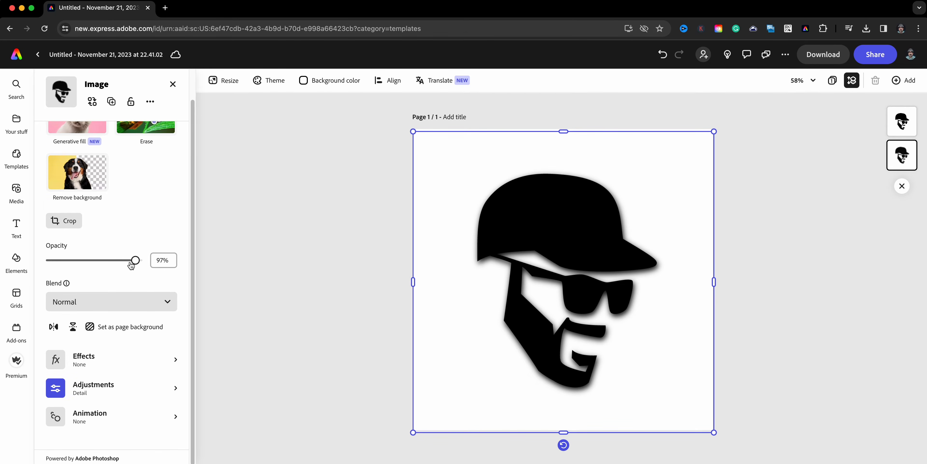
Step: Apply the pink duotone effect to the shadow copy and inspect the shadow edges around the cap and face up close
{"action": "left_click", "coordinate": [89, 362]}
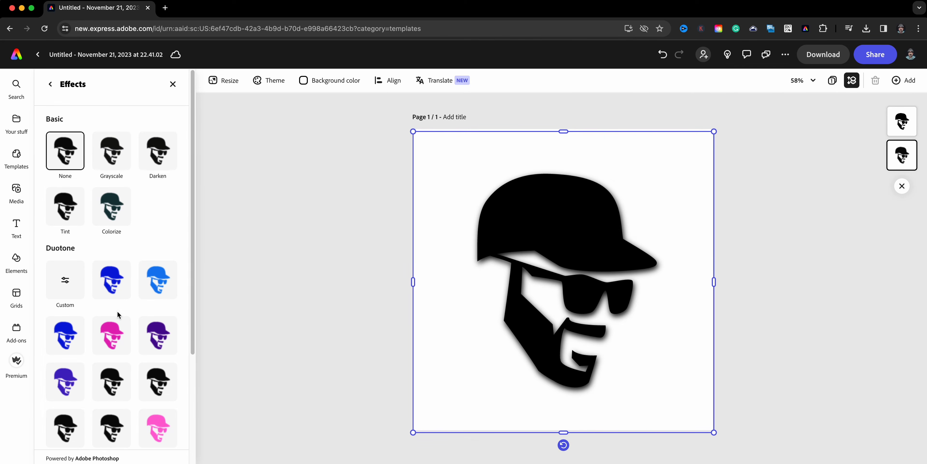
{"action": "left_click", "coordinate": [108, 335]}
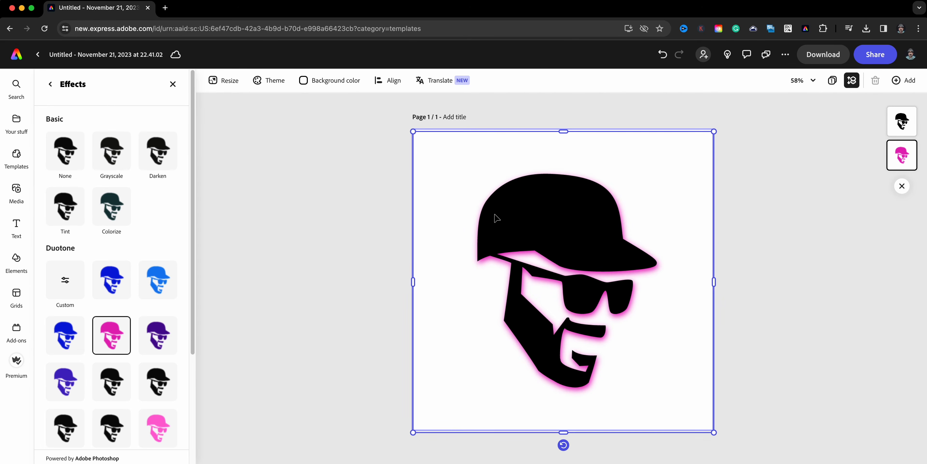
{"action": "scroll", "coordinate": [497, 218], "scroll_direction": "up", "scroll_amount": 5}
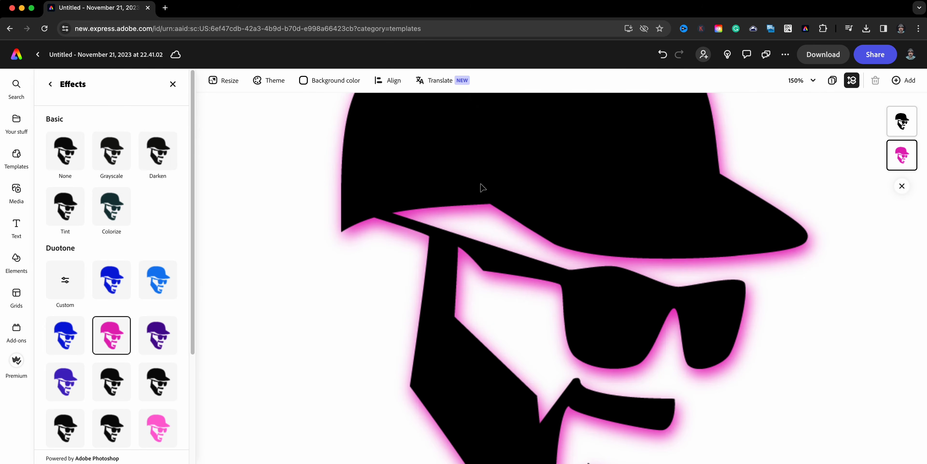
{"action": "left_click", "coordinate": [381, 299]}
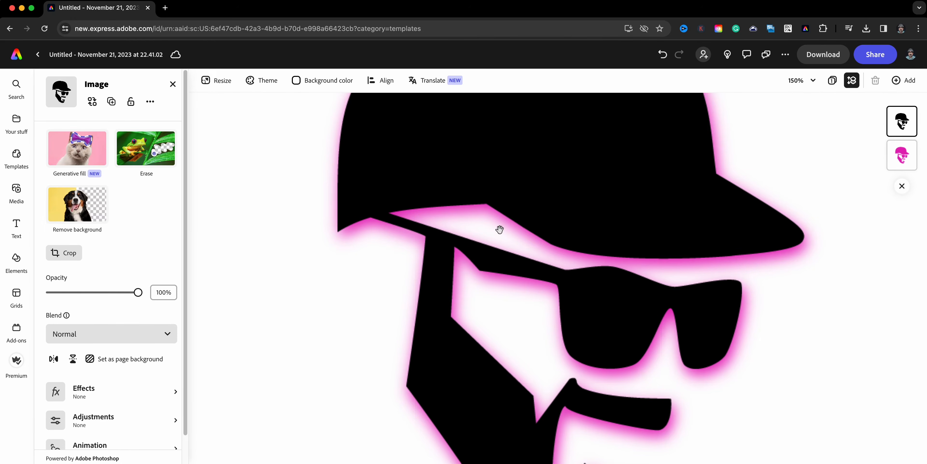
{"action": "left_click_drag", "start_coordinate": [436, 451], "coordinate": [455, 407]}
{"action": "scroll", "coordinate": [455, 407], "scroll_direction": "up", "scroll_amount": 5}
{"action": "scroll", "coordinate": [468, 216], "scroll_direction": "up", "scroll_amount": 1}
{"action": "left_click_drag", "start_coordinate": [471, 252], "coordinate": [470, 284]}
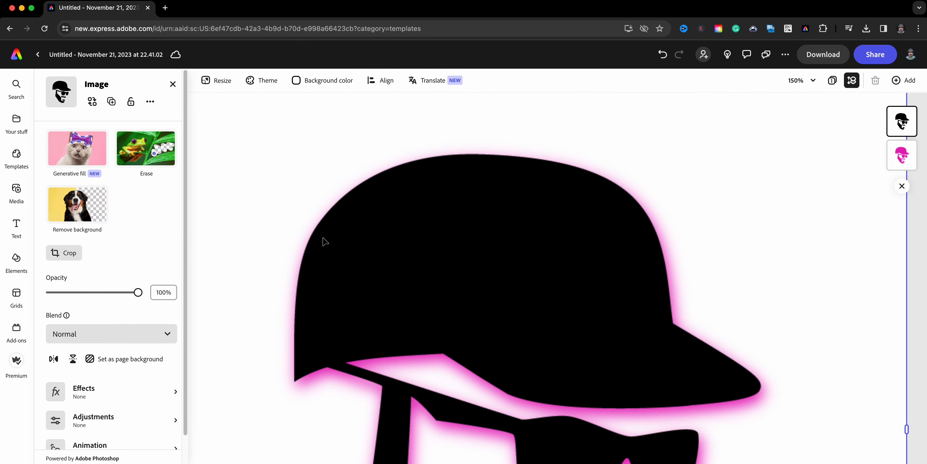
Step: Set the blur adjustment of the shadow copy to 11 and fit the whole page in view
{"action": "left_click", "coordinate": [889, 165]}
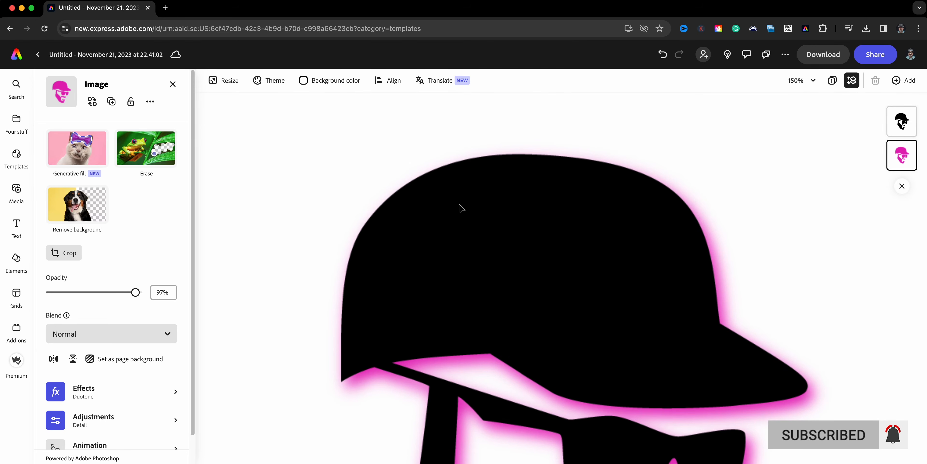
{"action": "scroll", "coordinate": [126, 337], "scroll_direction": "down", "scroll_amount": 2}
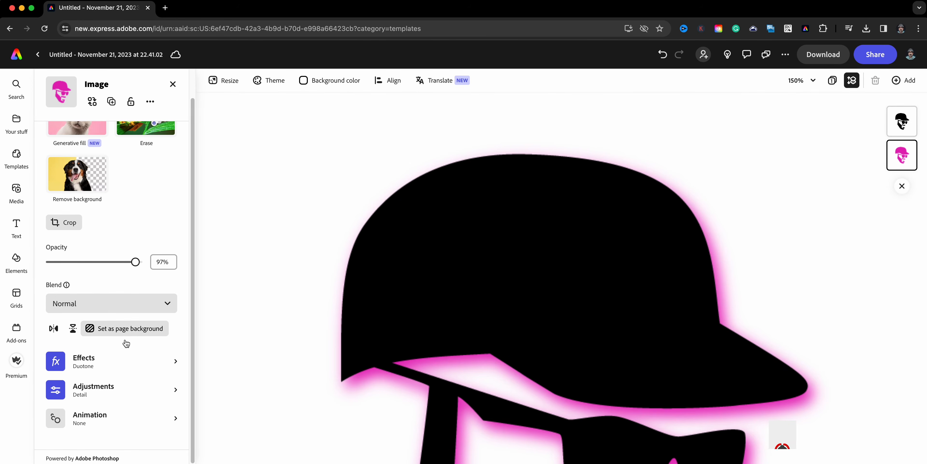
{"action": "left_click", "coordinate": [95, 392]}
{"action": "scroll", "coordinate": [107, 383], "scroll_direction": "down", "scroll_amount": 2}
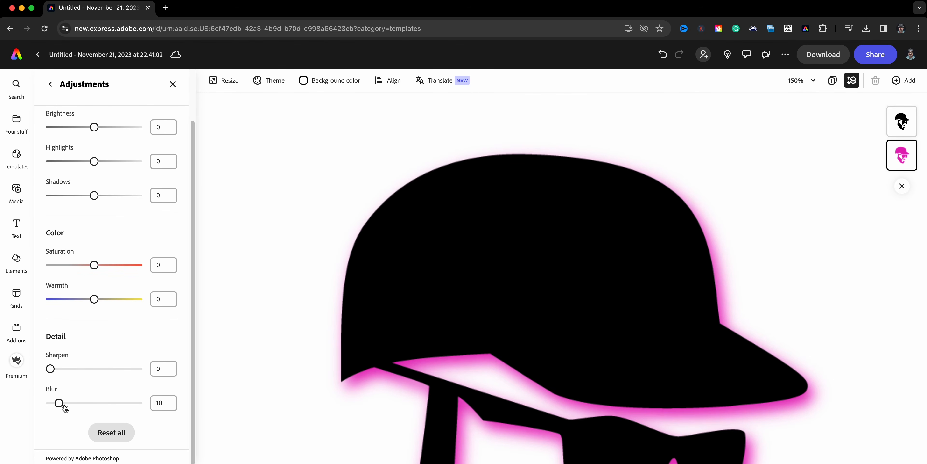
{"action": "mouse_move", "coordinate": [64, 404]}
{"action": "left_mouse_down"}
{"action": "mouse_move", "coordinate": [56, 402]}
{"action": "mouse_move", "coordinate": [72, 404]}
{"action": "mouse_move", "coordinate": [59, 402]}
{"action": "left_mouse_up"}
{"action": "left_click", "coordinate": [802, 86]}
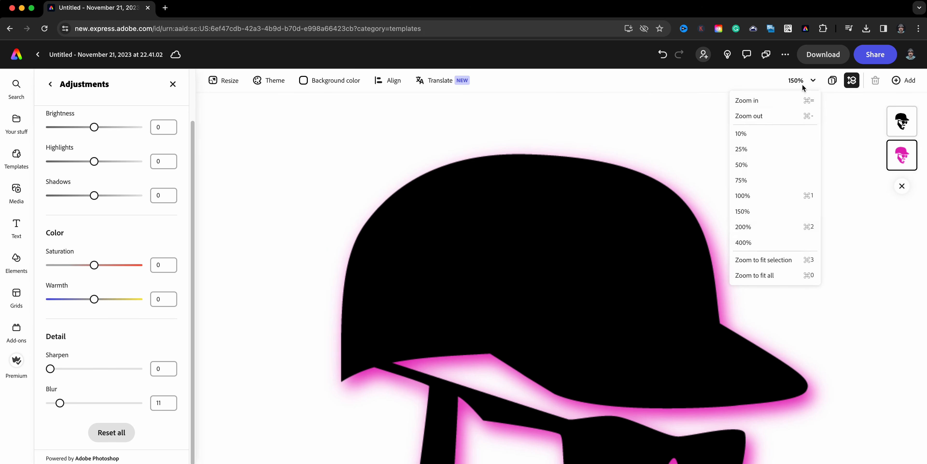
{"action": "left_click", "coordinate": [747, 275]}
{"action": "left_click", "coordinate": [360, 293]}
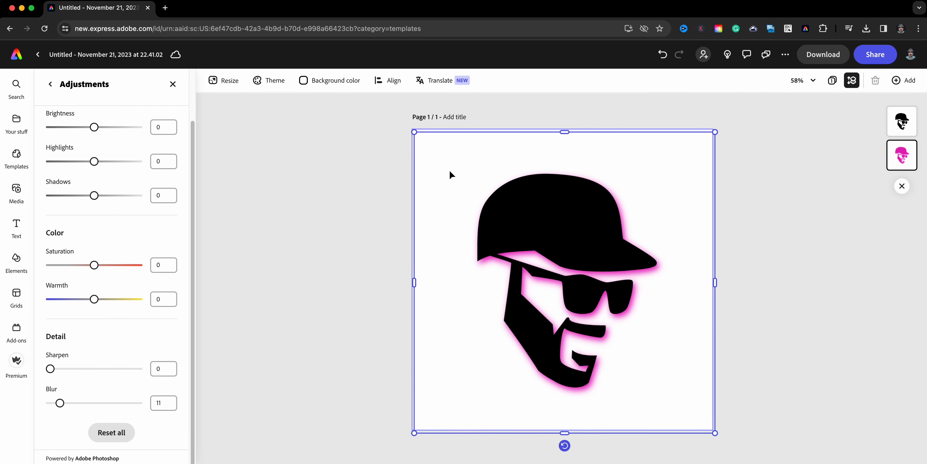
Step: Remove the duotone effect from the shadow copy by choosing the None effect
{"action": "left_click", "coordinate": [50, 85]}
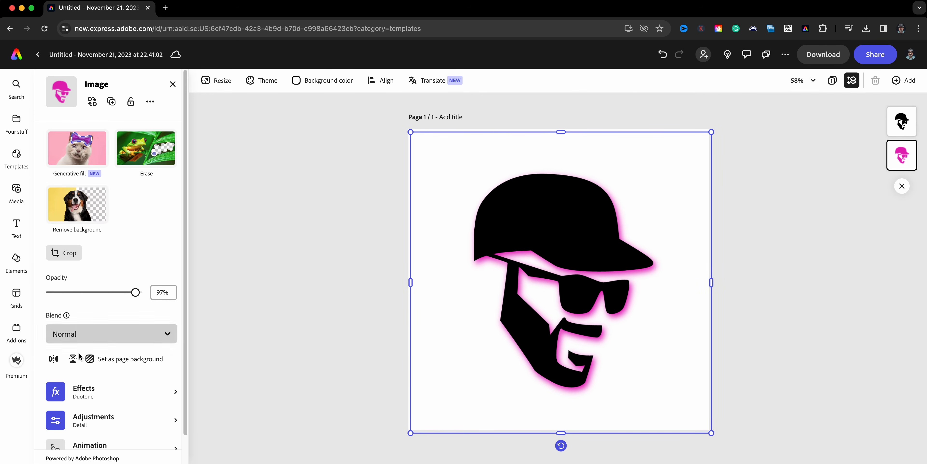
{"action": "left_click", "coordinate": [107, 401]}
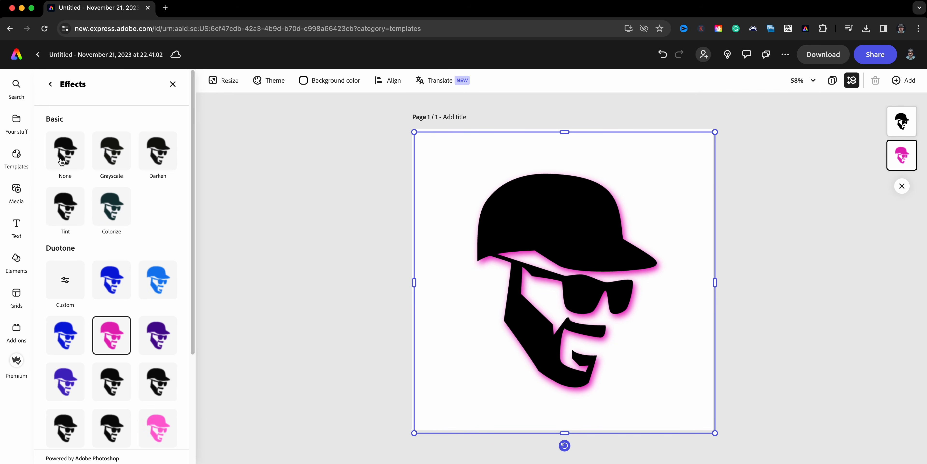
{"action": "left_click", "coordinate": [64, 157]}
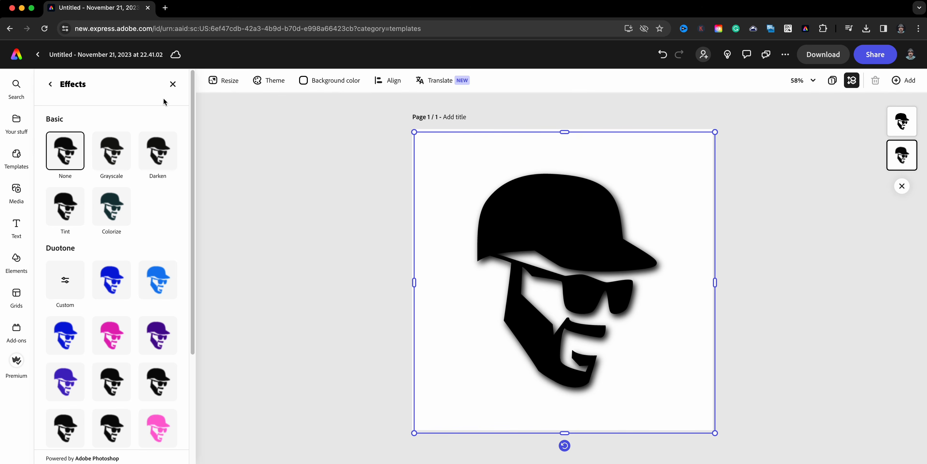